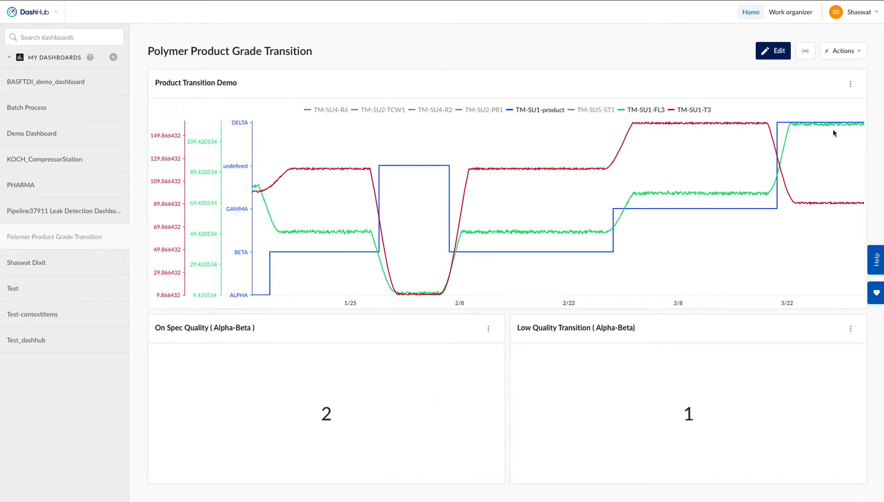
Open the Product Transition Demo chart in TrendHub and load its saved view.
{"action": "left_click", "coordinate": [851, 85]}
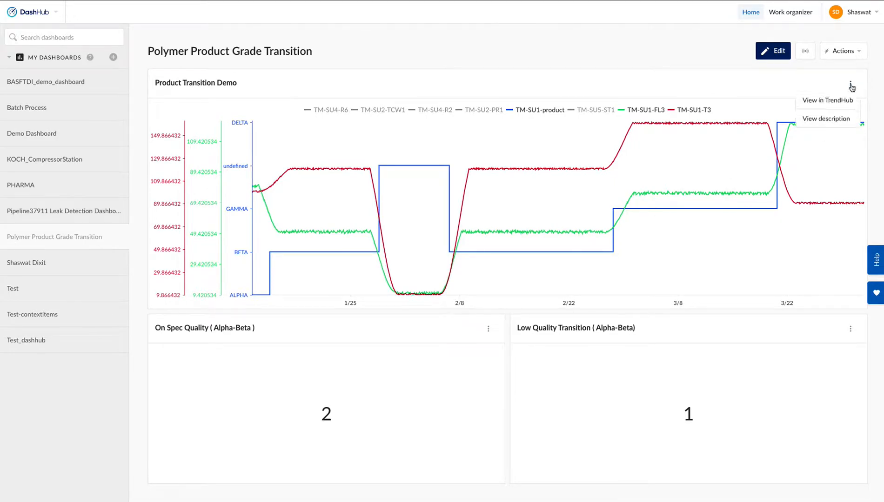
{"action": "left_click", "coordinate": [828, 109]}
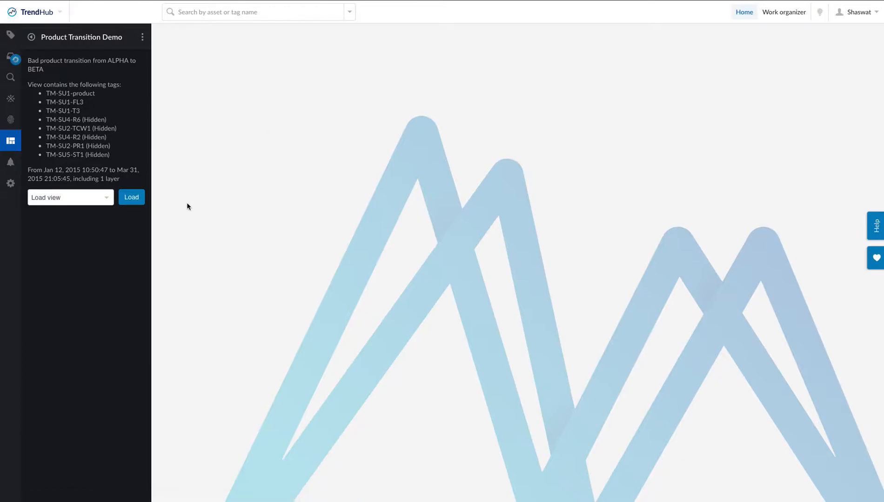
{"action": "left_click", "coordinate": [131, 198]}
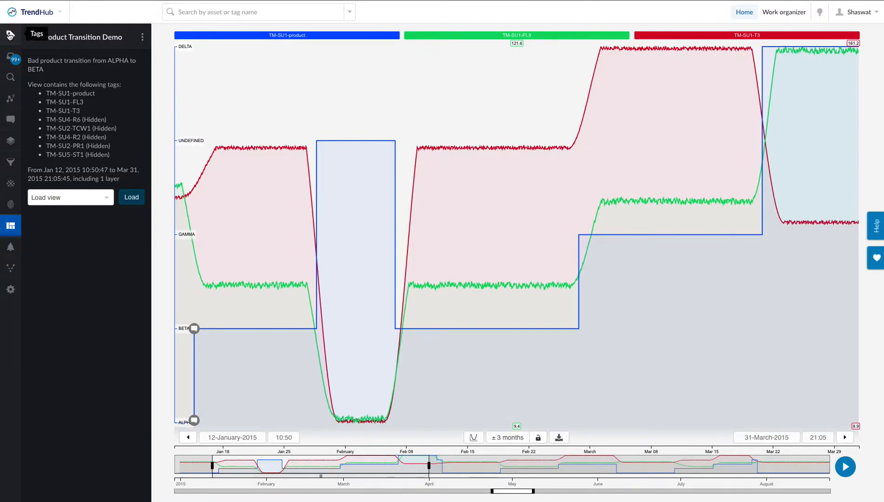
Hide the TM-SU1-FL3 and TM-SU1-T3 tags on the chart and inspect the details of TM-SU1-product.
{"action": "left_click", "coordinate": [9, 35]}
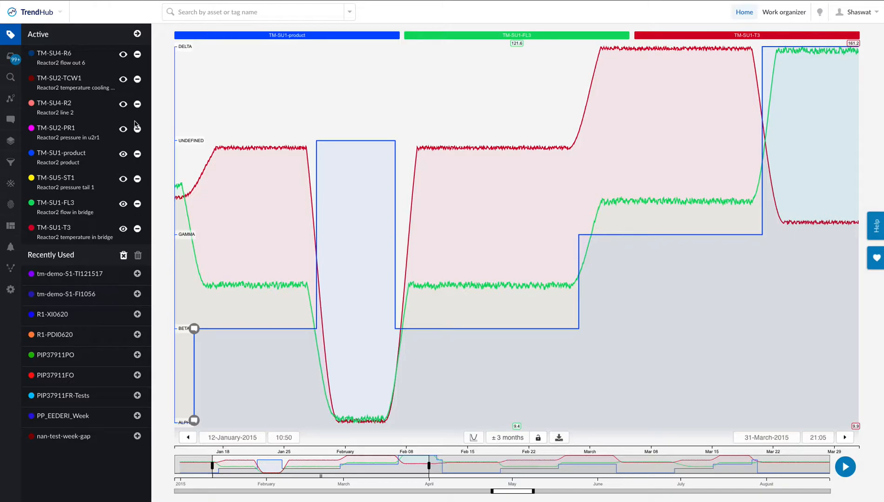
{"action": "left_click", "coordinate": [122, 204]}
{"action": "left_click", "coordinate": [123, 230]}
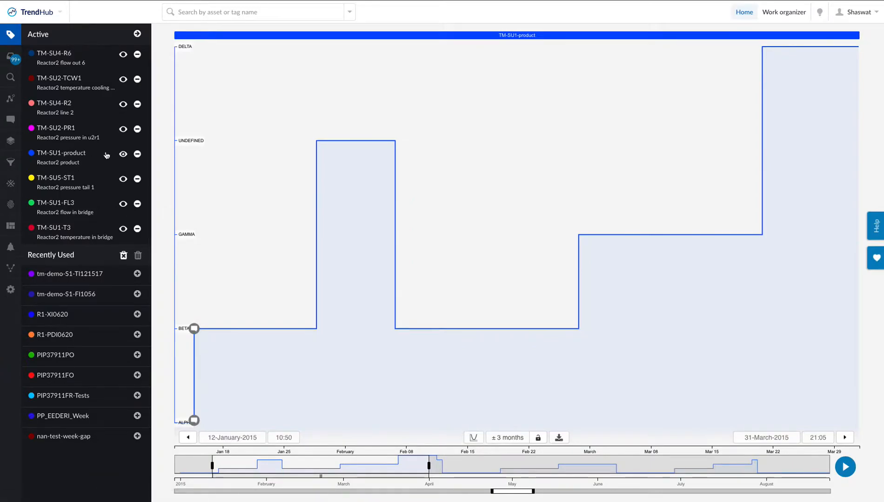
{"action": "left_click", "coordinate": [60, 159]}
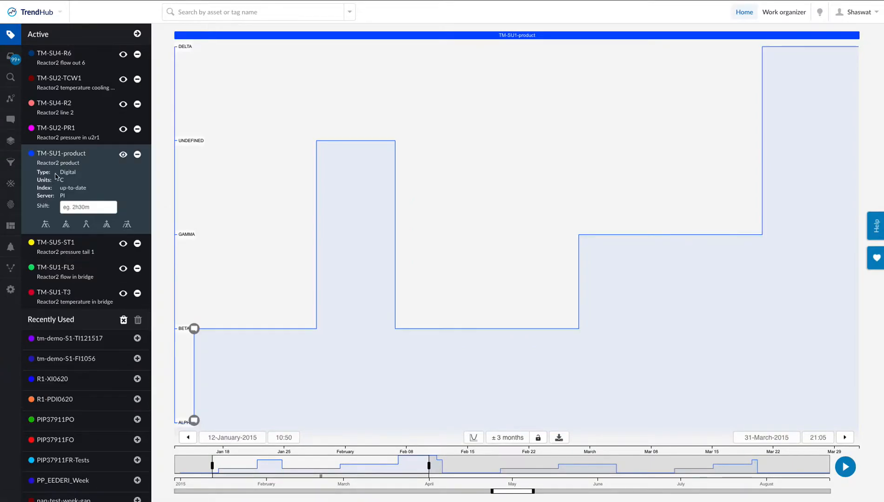
{"action": "left_click", "coordinate": [80, 156]}
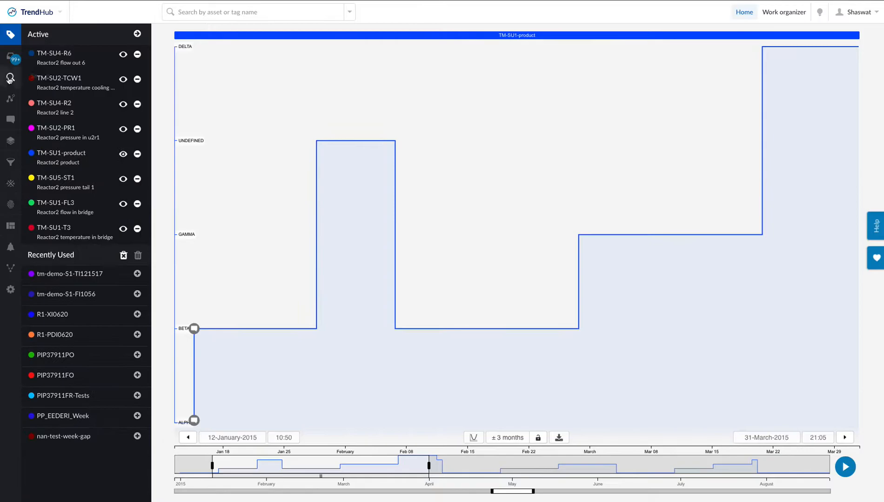
Set up a digital step search on TM-SU1-product for transitions from ALPHA to BETA.
{"action": "left_click", "coordinate": [10, 79]}
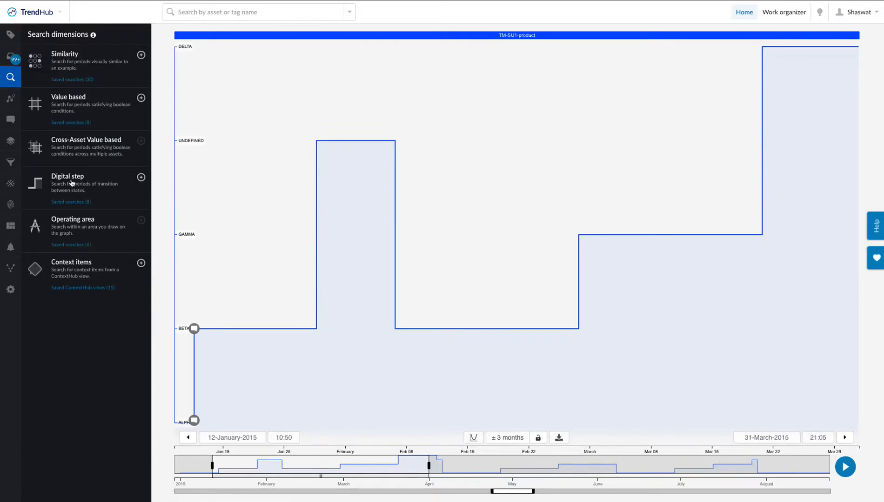
{"action": "left_click", "coordinate": [72, 183]}
{"action": "left_click", "coordinate": [95, 85]}
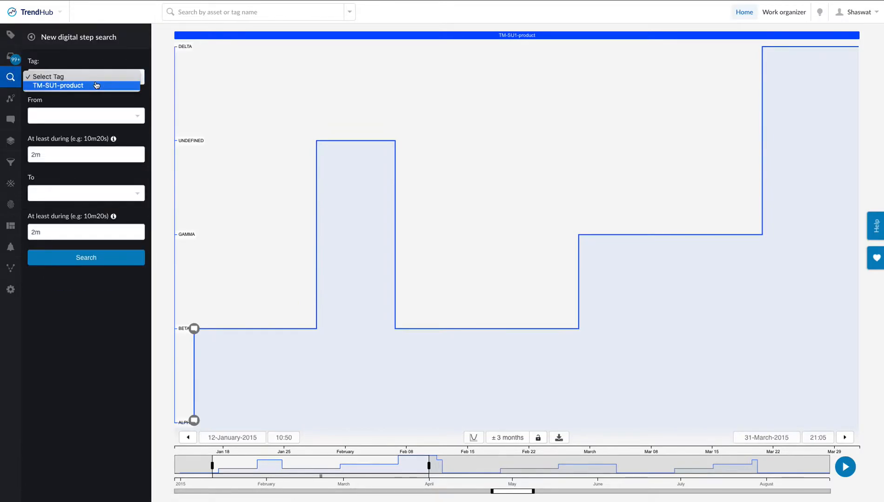
{"action": "left_click", "coordinate": [96, 88]}
{"action": "left_click", "coordinate": [79, 116]}
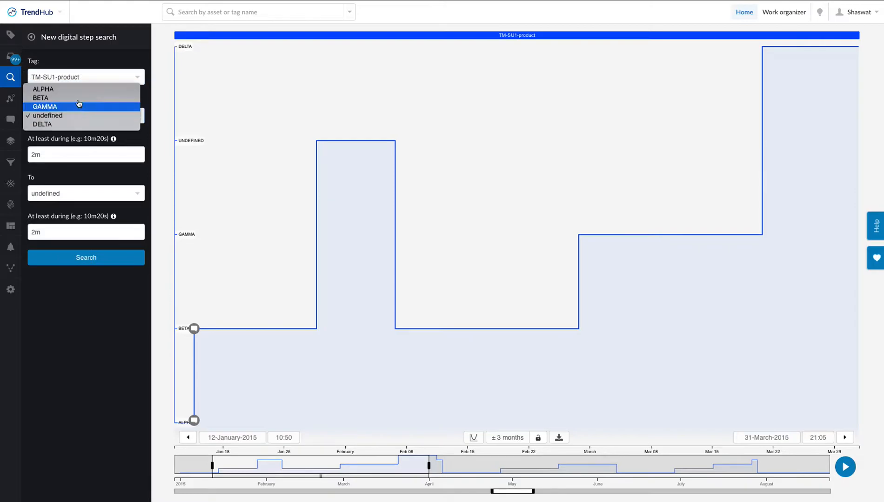
{"action": "left_click", "coordinate": [44, 88]}
{"action": "left_click", "coordinate": [44, 194]}
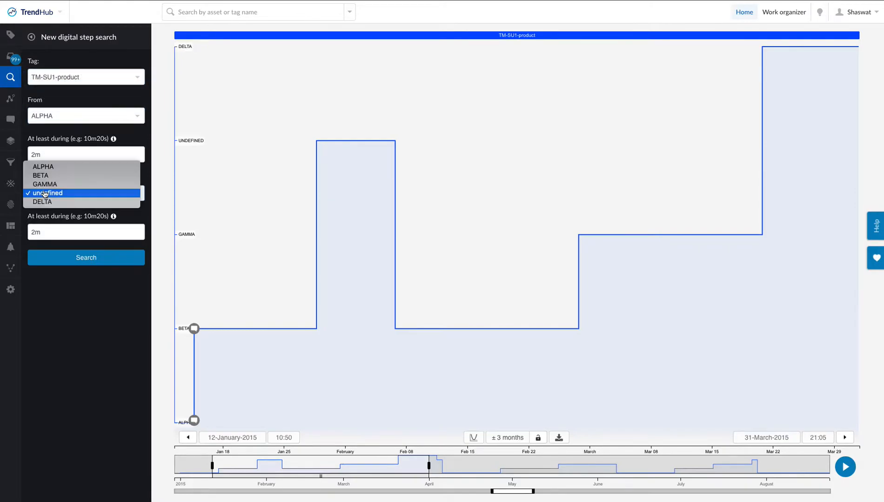
{"action": "left_click", "coordinate": [50, 177]}
Set the minimum durations to 1d for ALPHA and 3d for BETA and run the search.
{"action": "left_click", "coordinate": [63, 158]}
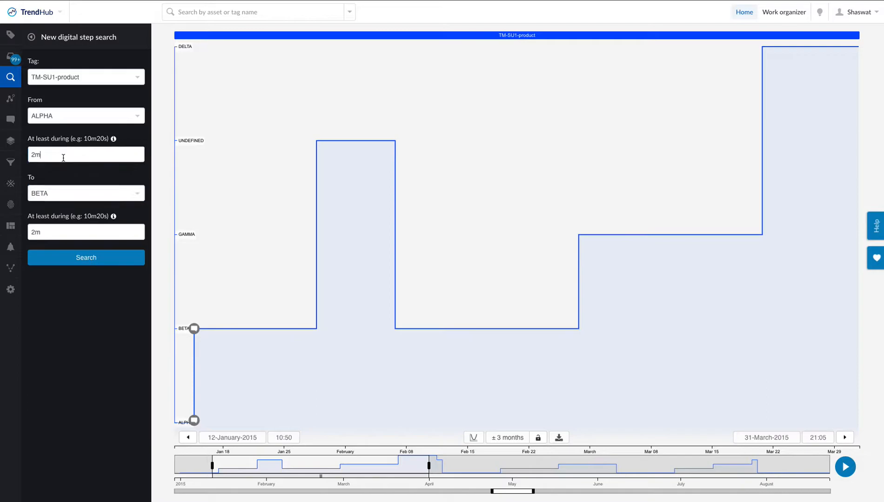
{"action": "key", "text": "BackSpace"}
{"action": "key", "text": "BackSpace"}
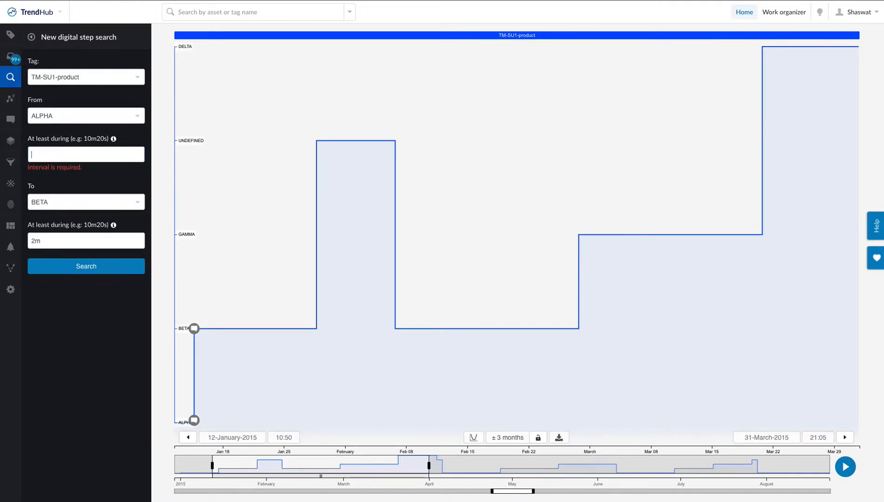
{"action": "type", "text": "1"}
{"action": "left_click", "coordinate": [65, 175]}
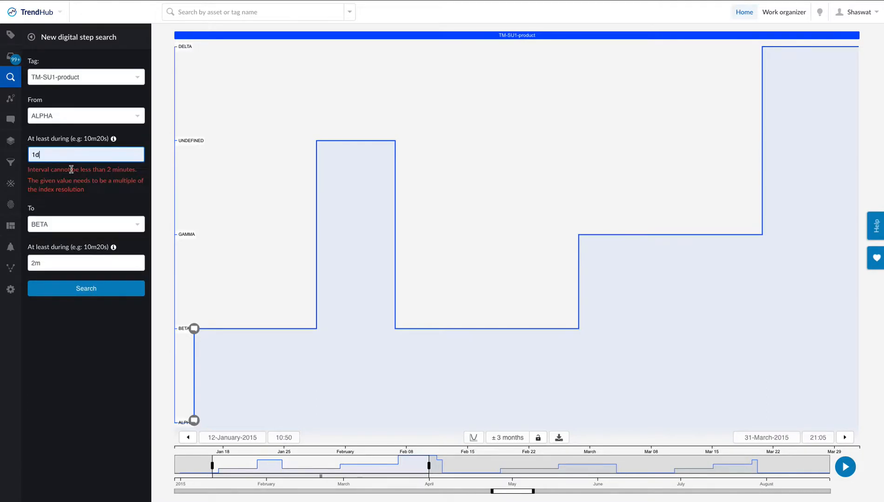
{"action": "left_click", "coordinate": [58, 234]}
{"action": "left_click_drag", "start_coordinate": [58, 237], "coordinate": [29, 227]}
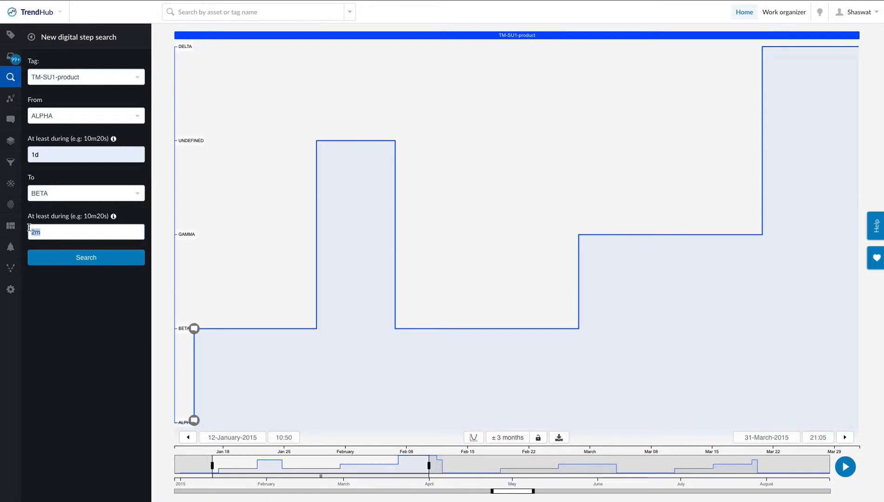
{"action": "type", "text": "3d"}
{"action": "left_click", "coordinate": [37, 258]}
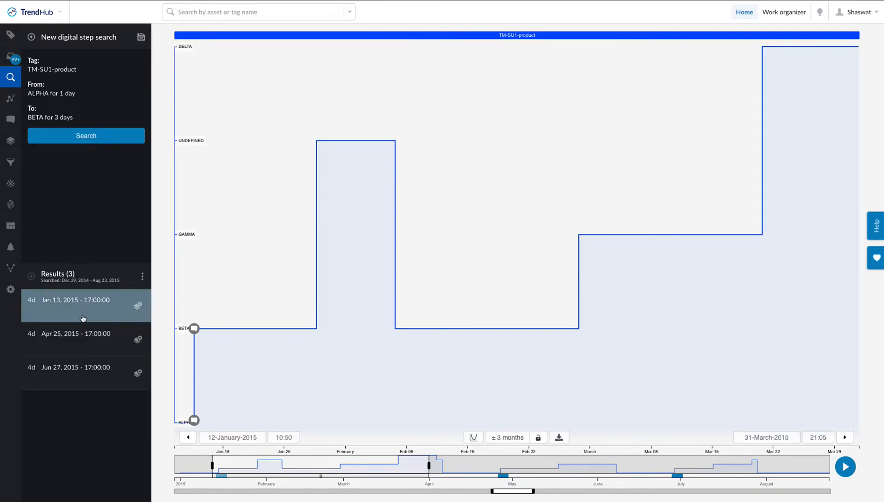
Show the Jun 27, 2015 result on the chart and add the Apr 25 and Jan 13 results as layers.
{"action": "left_click", "coordinate": [48, 382]}
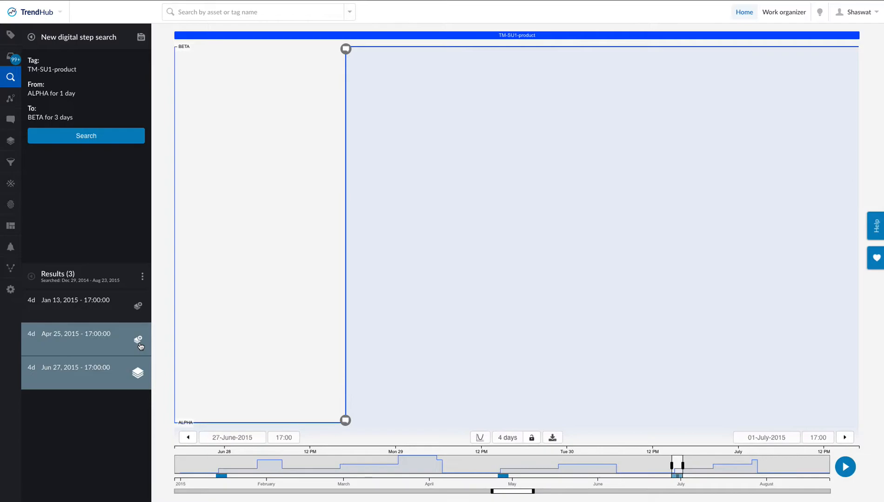
{"action": "left_click", "coordinate": [139, 307]}
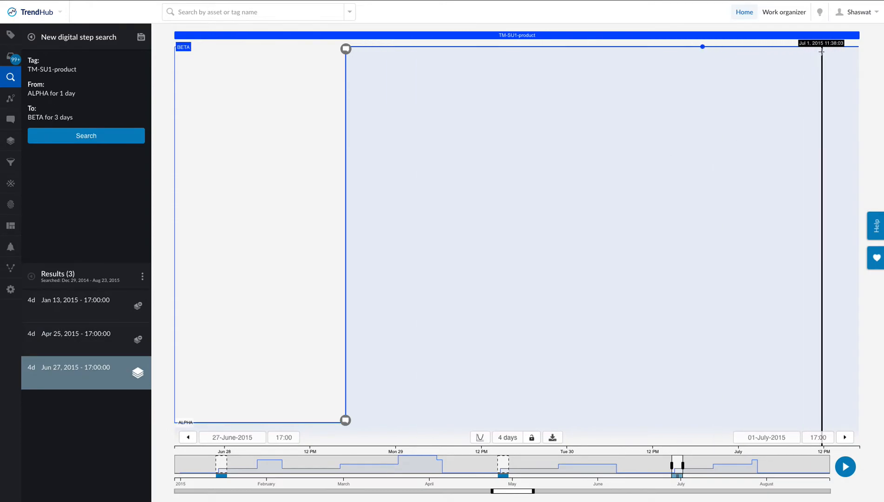
Review the recommended correlations for TM-SU1-product and make the correlated TM-SU1-FL3 tag visible on the chart.
{"action": "left_click", "coordinate": [820, 14]}
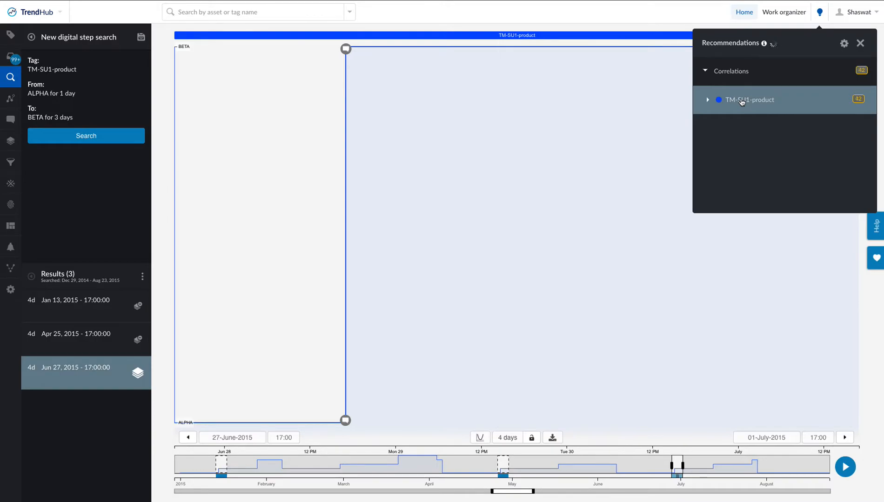
{"action": "left_click", "coordinate": [742, 101]}
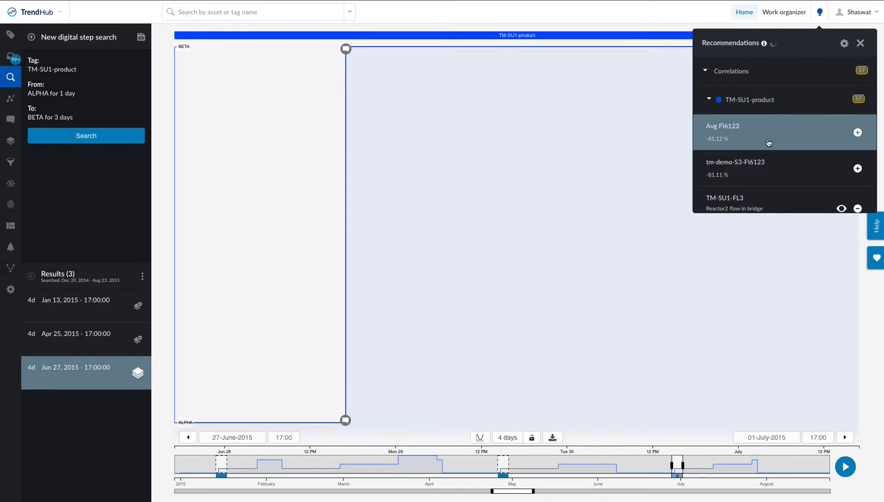
{"action": "scroll", "coordinate": [769, 143], "scroll_direction": "down", "scroll_amount": 1}
{"action": "scroll", "coordinate": [769, 143], "scroll_direction": "up", "scroll_amount": 1}
{"action": "scroll", "coordinate": [768, 143], "scroll_direction": "down", "scroll_amount": 1}
{"action": "scroll", "coordinate": [768, 143], "scroll_direction": "down", "scroll_amount": 2}
{"action": "scroll", "coordinate": [768, 143], "scroll_direction": "up", "scroll_amount": 3}
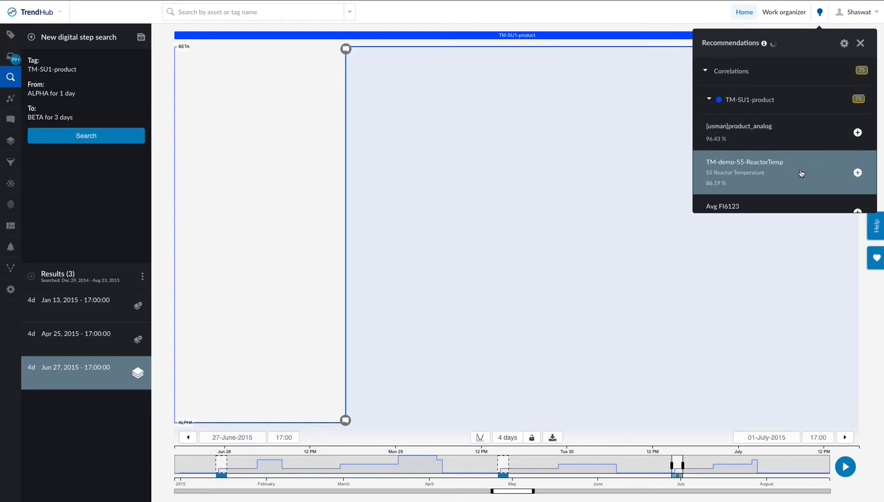
{"action": "scroll", "coordinate": [799, 171], "scroll_direction": "down", "scroll_amount": 1}
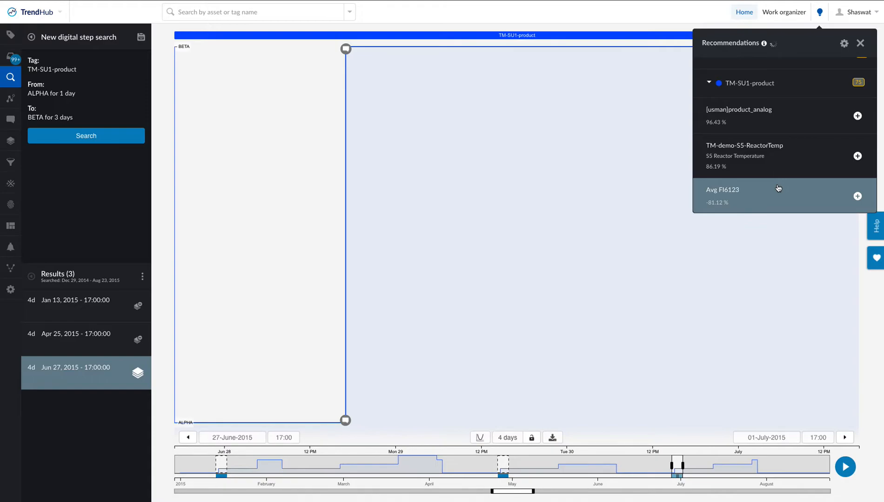
{"action": "scroll", "coordinate": [778, 188], "scroll_direction": "down", "scroll_amount": 5}
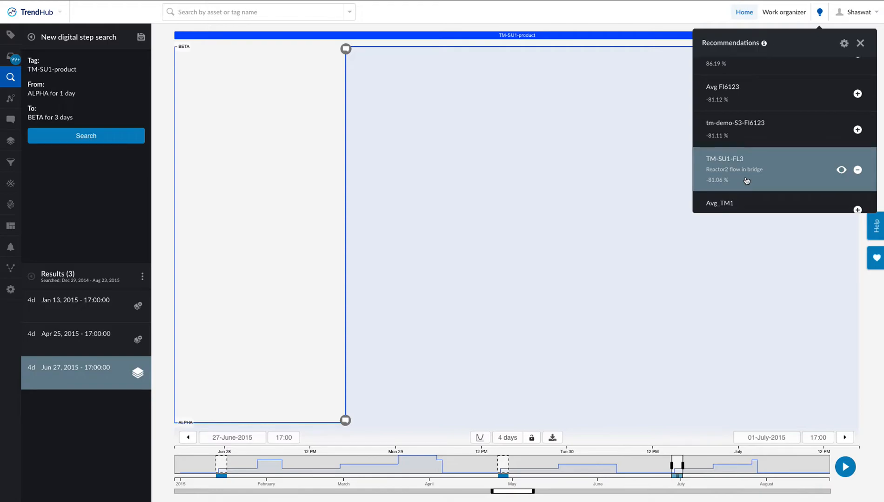
{"action": "left_click", "coordinate": [842, 171]}
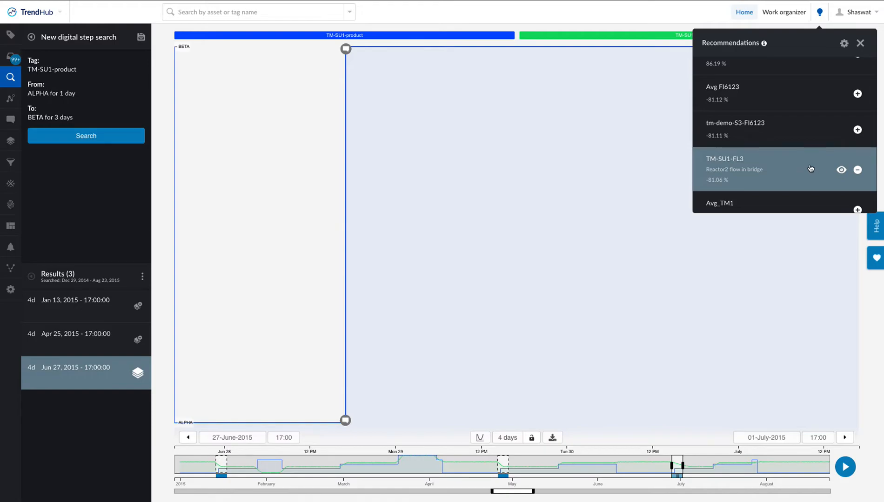
Make the correlated TM-SU1-T3 tag visible from the recommendations and close them.
{"action": "scroll", "coordinate": [810, 169], "scroll_direction": "down", "scroll_amount": 3}
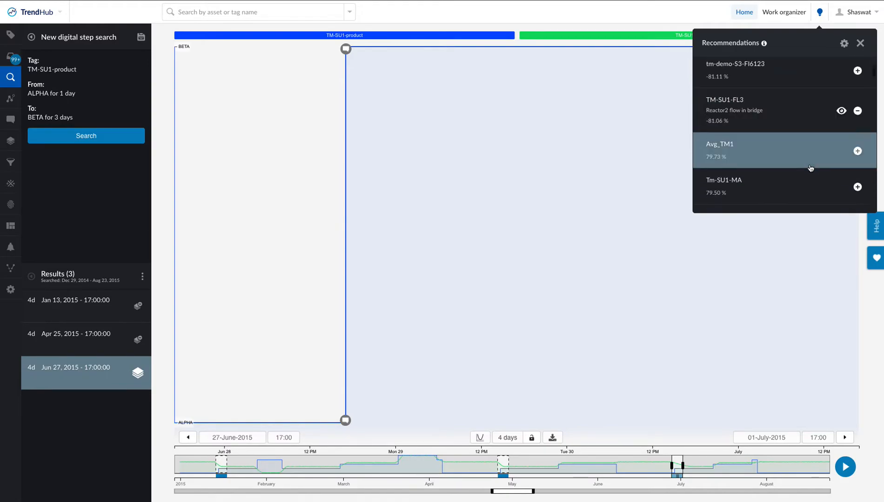
{"action": "scroll", "coordinate": [811, 169], "scroll_direction": "down", "scroll_amount": 1}
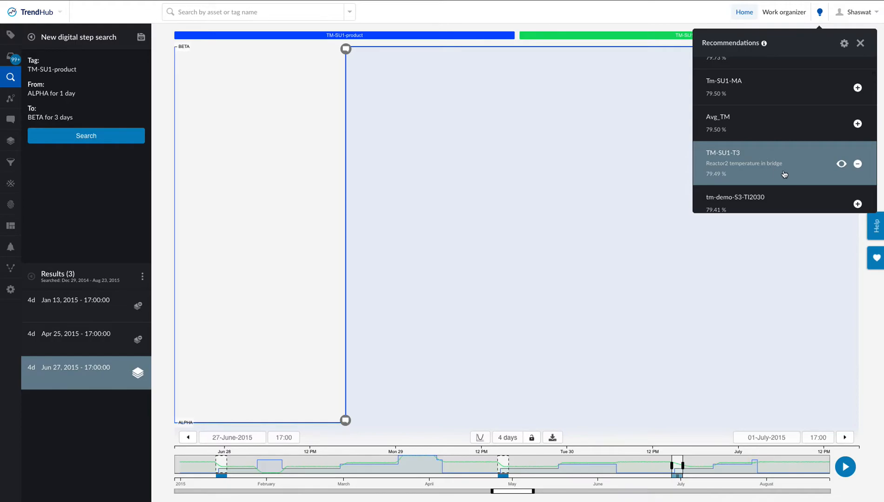
{"action": "left_click", "coordinate": [842, 164]}
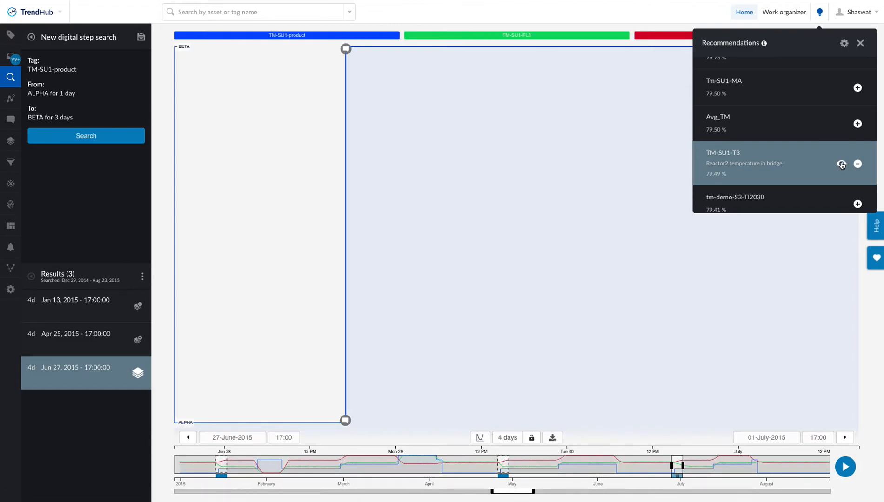
{"action": "left_click", "coordinate": [861, 42]}
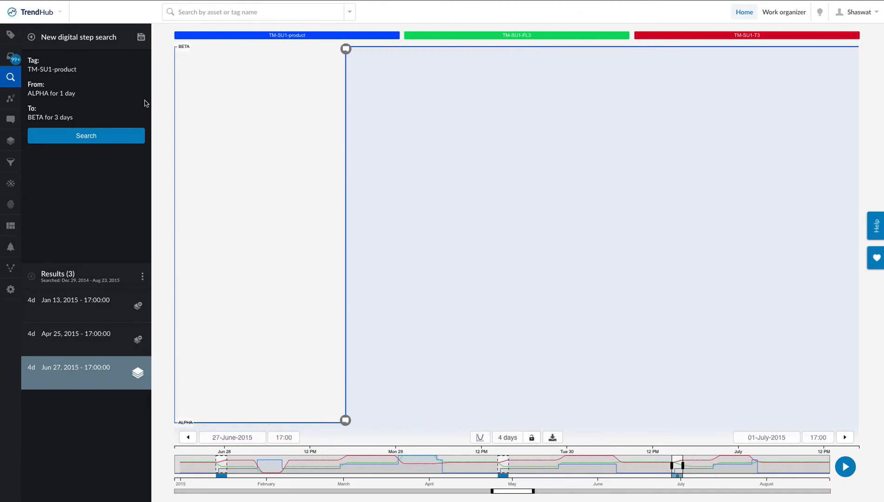
Enable the TM-SU1-FL3 and TM-SU1-T3 curves in the Jun 27, 2015 base layer.
{"action": "left_click", "coordinate": [4, 145]}
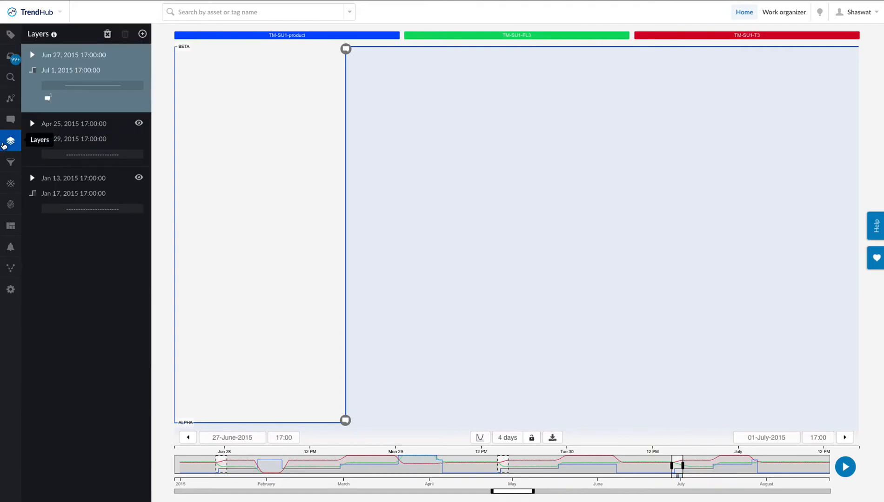
{"action": "left_click", "coordinate": [97, 78]}
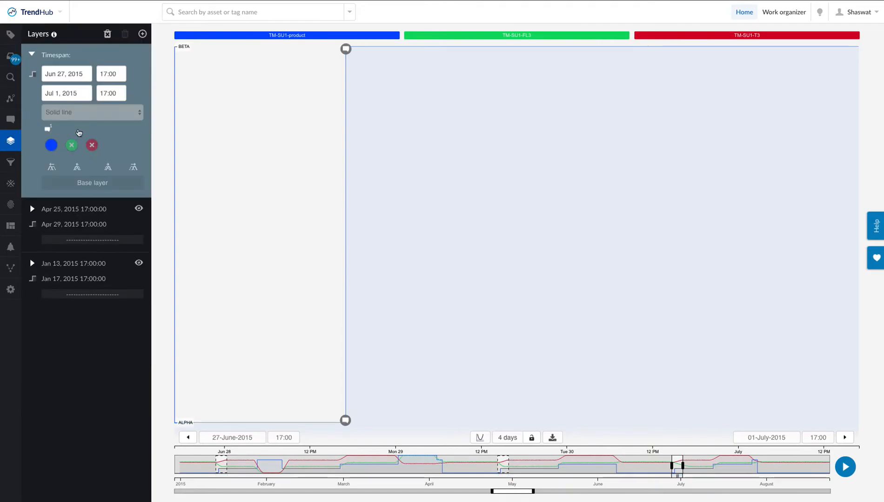
{"action": "left_click", "coordinate": [71, 146]}
{"action": "left_click", "coordinate": [92, 145]}
Enable the TM-SU1-FL3 and TM-SU1-T3 curves in the Apr 25 and Jan 13, 2015 layers.
{"action": "left_click", "coordinate": [69, 205]}
{"action": "left_click", "coordinate": [70, 204]}
{"action": "left_click", "coordinate": [92, 206]}
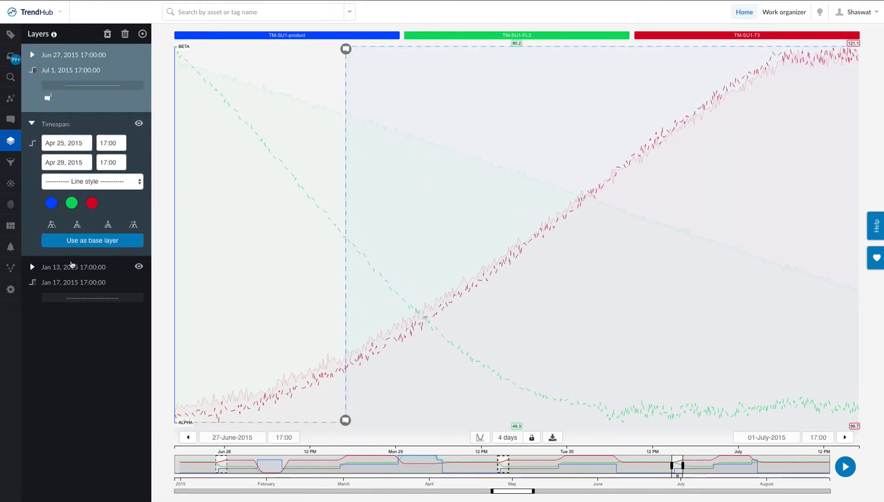
{"action": "left_click", "coordinate": [72, 267]}
{"action": "left_click", "coordinate": [72, 257]}
{"action": "left_click", "coordinate": [92, 257]}
Highlight the Jan 13 and Apr 25 layers in turn to compare them with the base layer, and return to the active tags.
{"action": "left_click", "coordinate": [11, 41]}
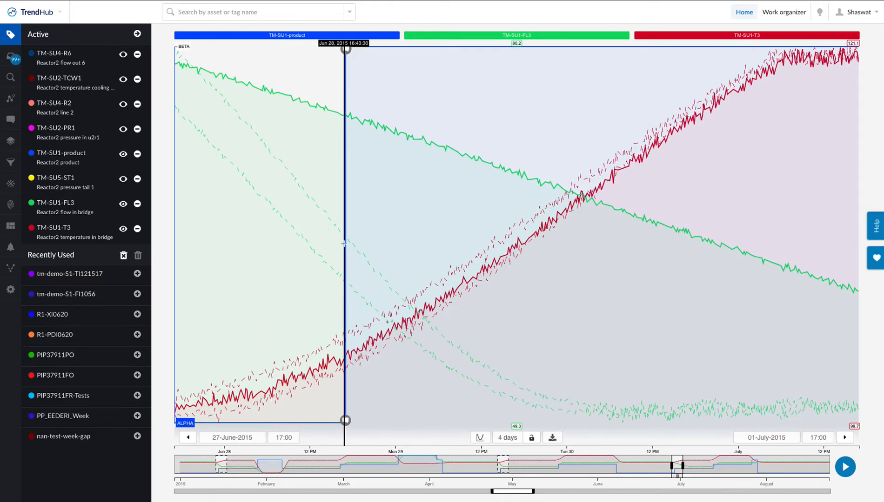
{"action": "left_click", "coordinate": [11, 141]}
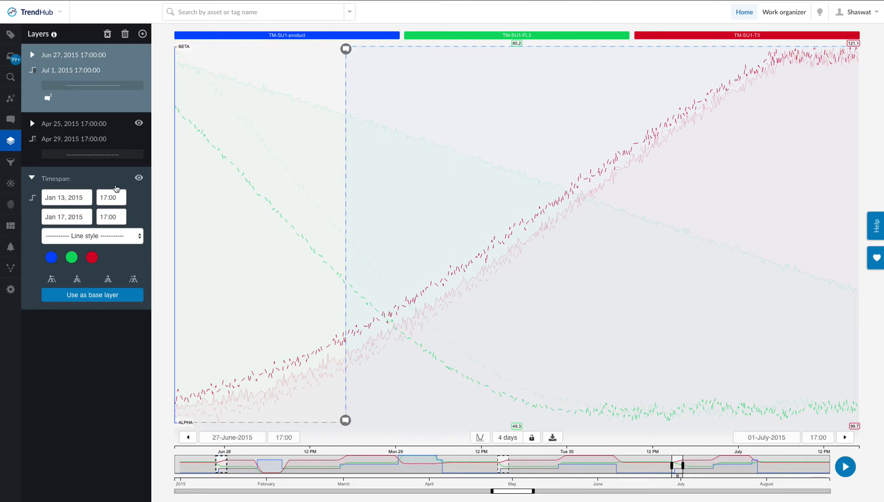
{"action": "left_click", "coordinate": [92, 124]}
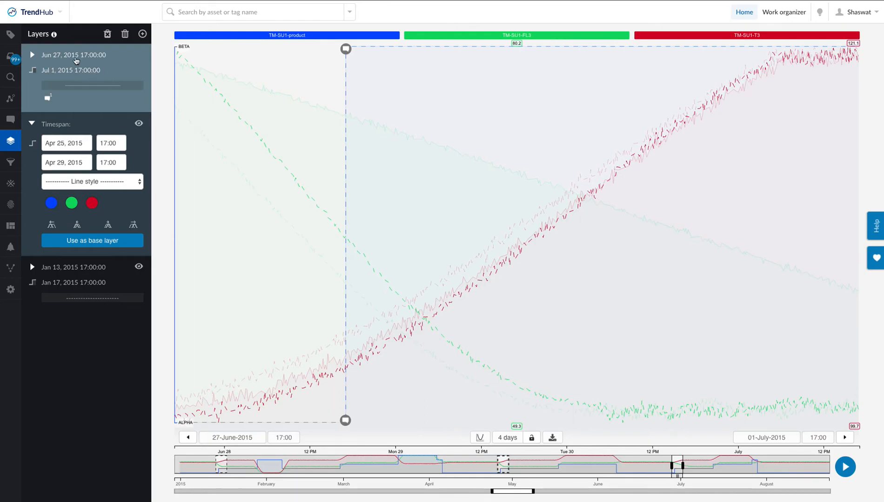
{"action": "left_click", "coordinate": [13, 38]}
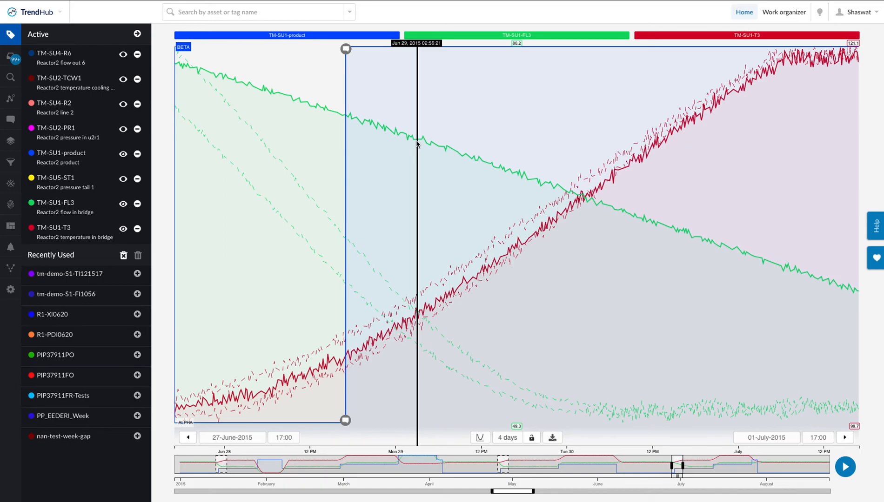
Make the Apr 25, 2015 layer the base layer and delete the Jun 27, 2015 layer.
{"action": "left_click", "coordinate": [9, 147]}
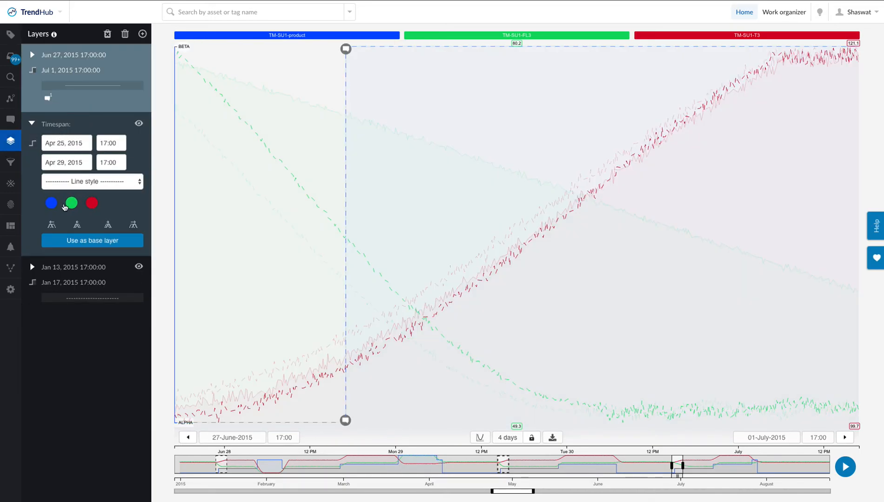
{"action": "left_click", "coordinate": [72, 241]}
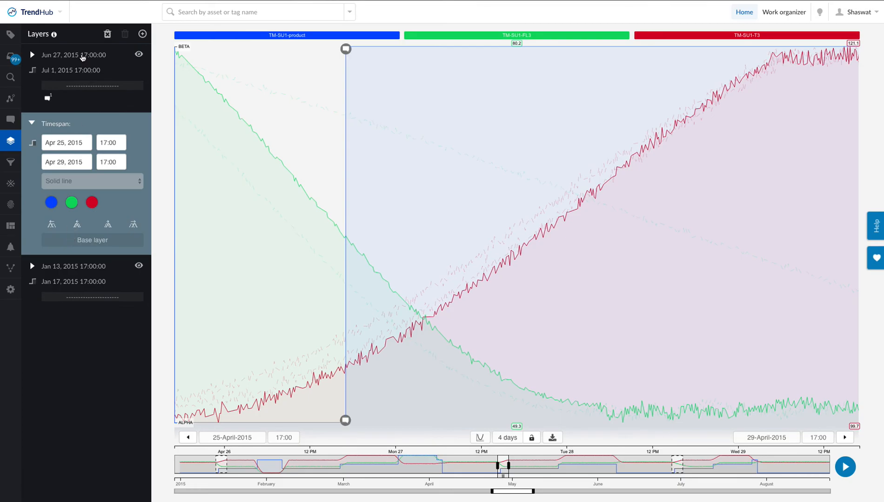
{"action": "left_click", "coordinate": [82, 58]}
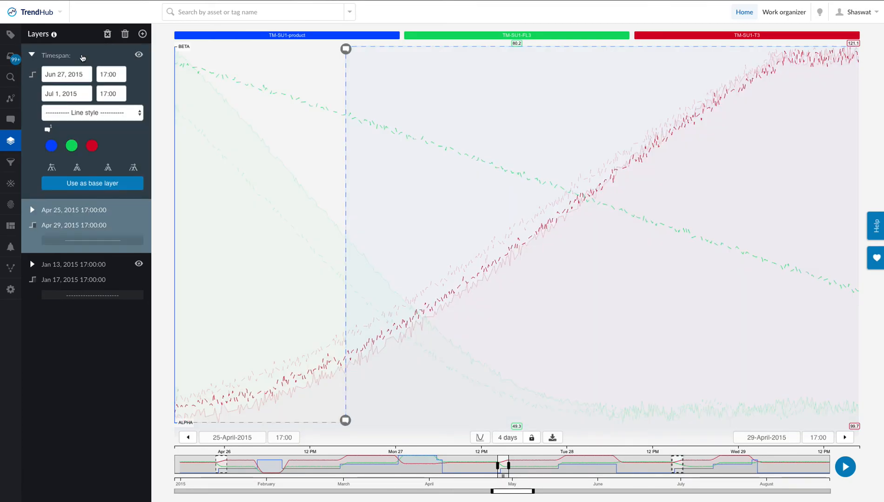
{"action": "left_click", "coordinate": [124, 34]}
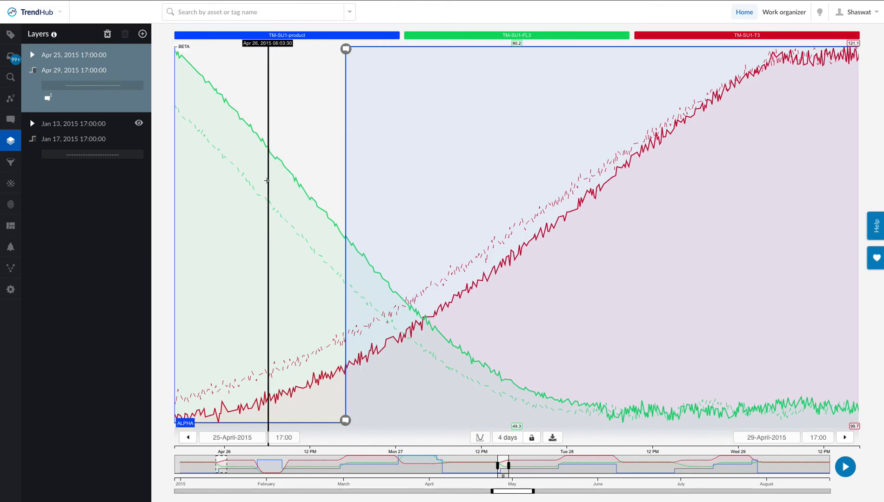
Hide the digital TM-SU1-product tag from the chart so only the flow and temperature curves feed the fingerprint.
{"action": "left_click", "coordinate": [7, 205]}
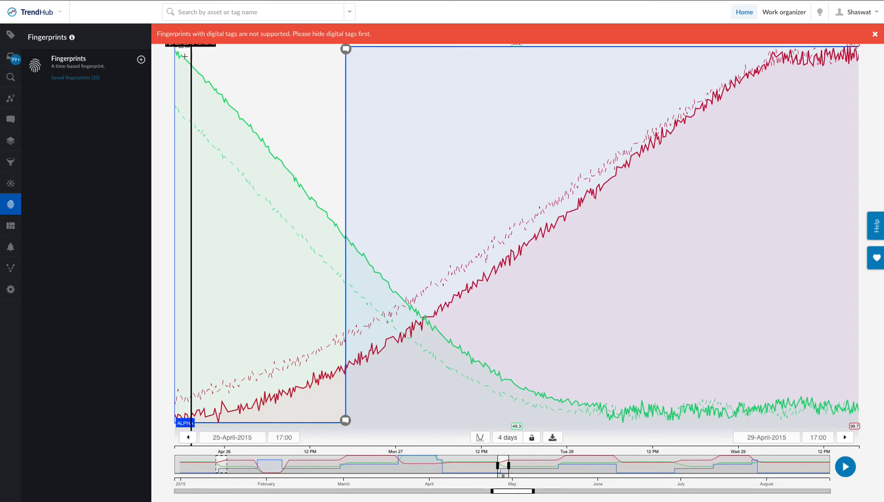
{"action": "left_click", "coordinate": [10, 35]}
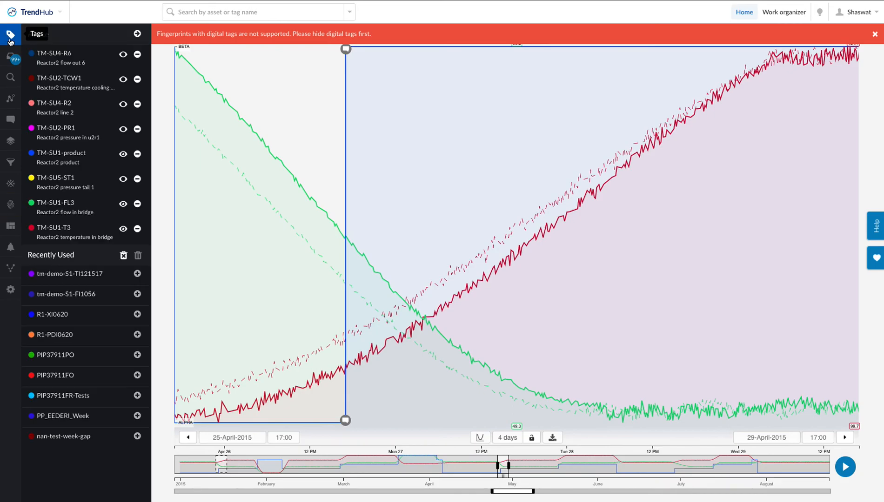
{"action": "left_click", "coordinate": [122, 155]}
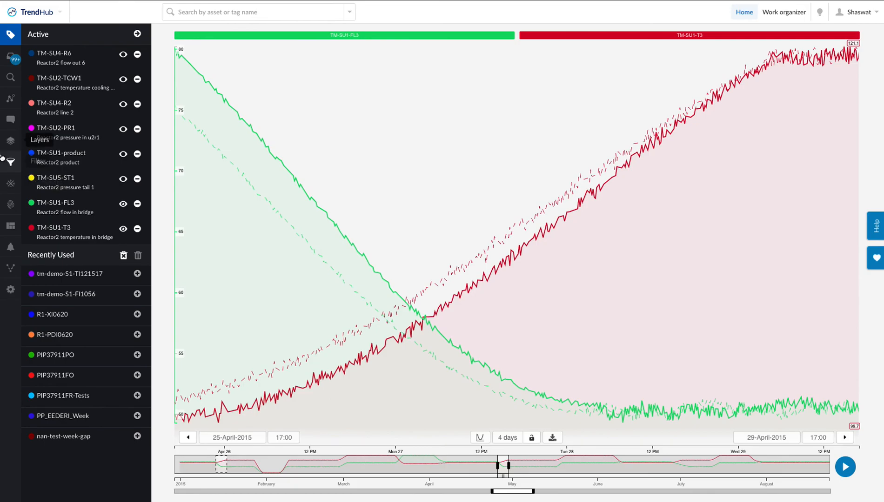
Create a fingerprint from the two remaining layers, name it "Golden Transition (Alpha to Beta)" and save it.
{"action": "left_click", "coordinate": [8, 205]}
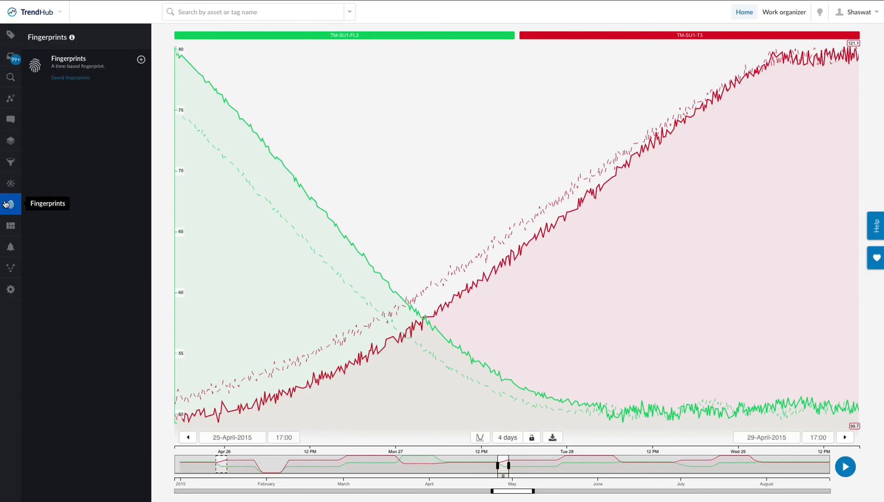
{"action": "left_click", "coordinate": [141, 60]}
{"action": "left_click", "coordinate": [75, 68]}
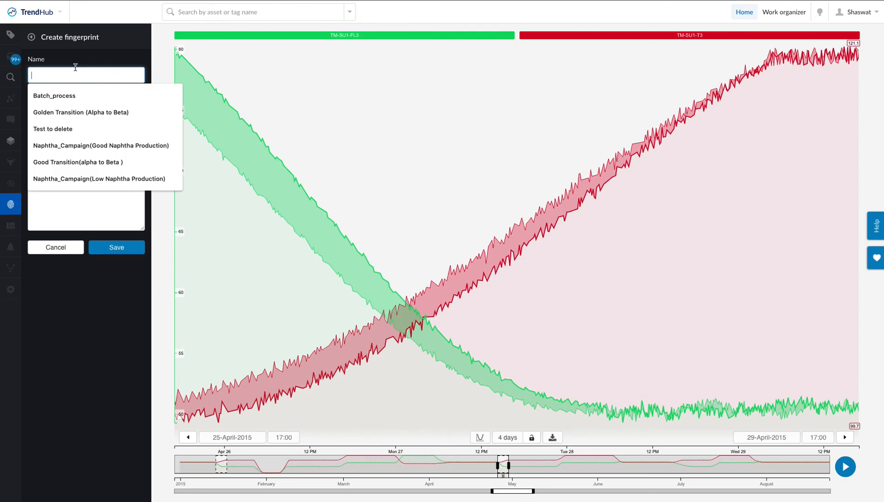
{"action": "left_click", "coordinate": [75, 110]}
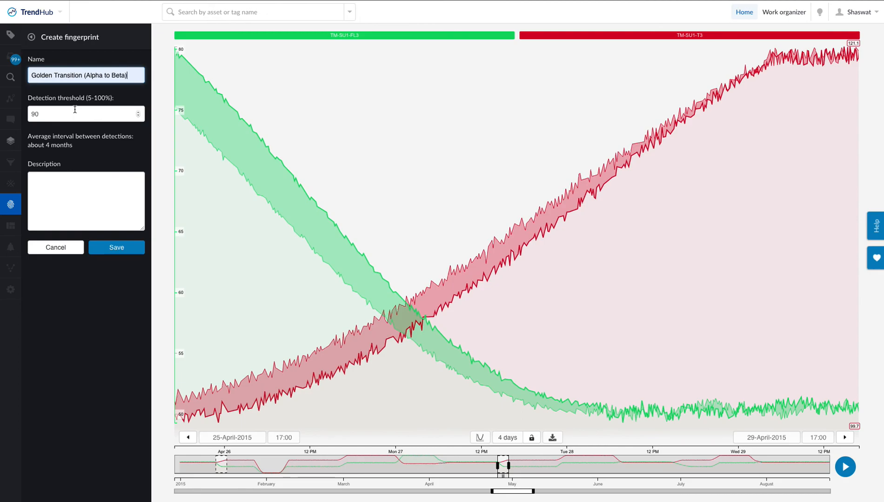
{"action": "left_click", "coordinate": [117, 247]}
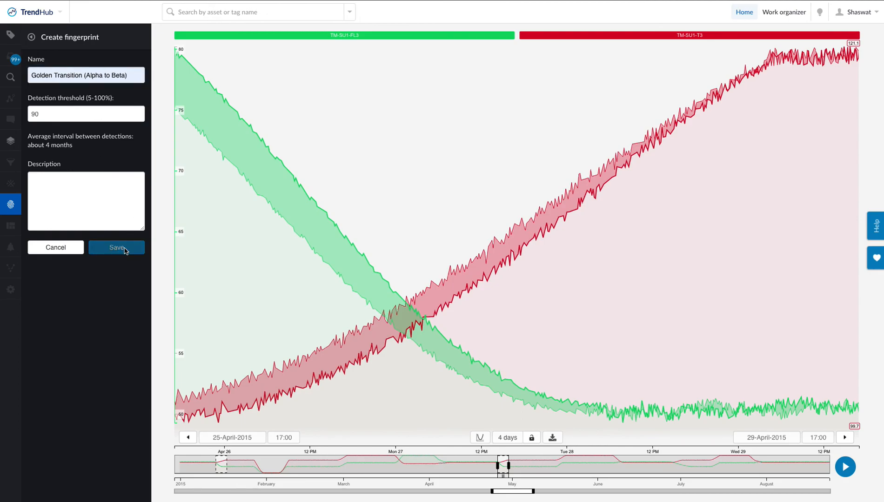